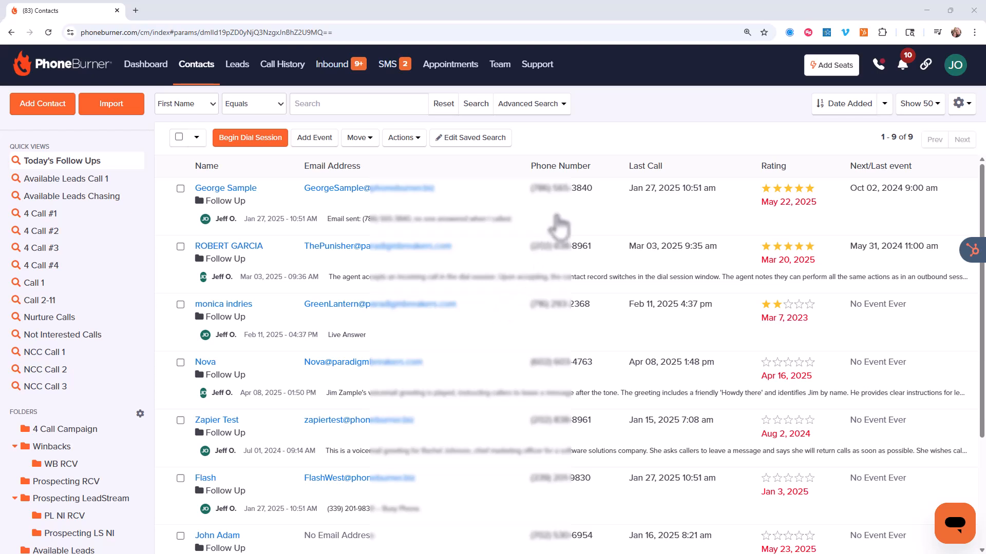
Review the Advanced Search category list with Personal Information and Location Information collapsed, and close the search without running it.
left_click(536, 108)
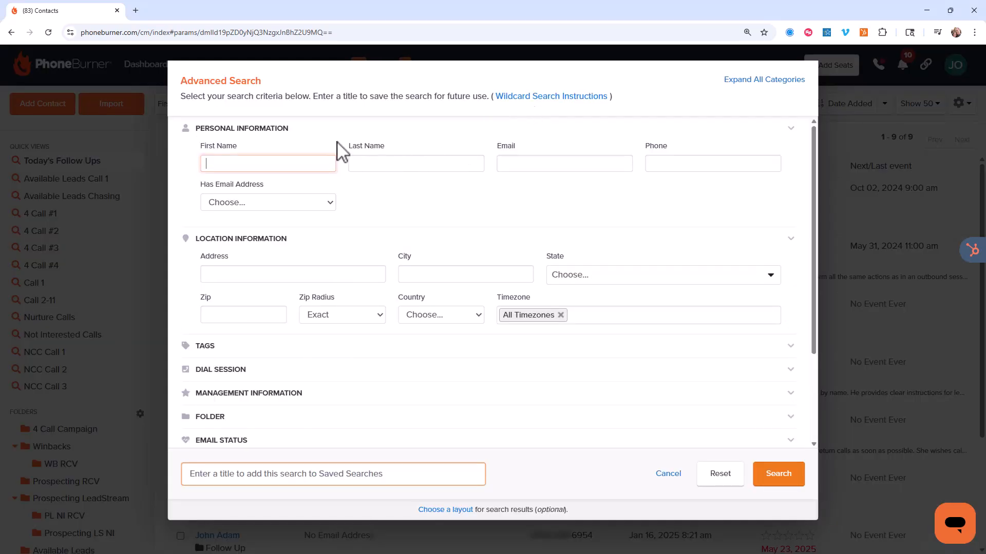
left_click(285, 131)
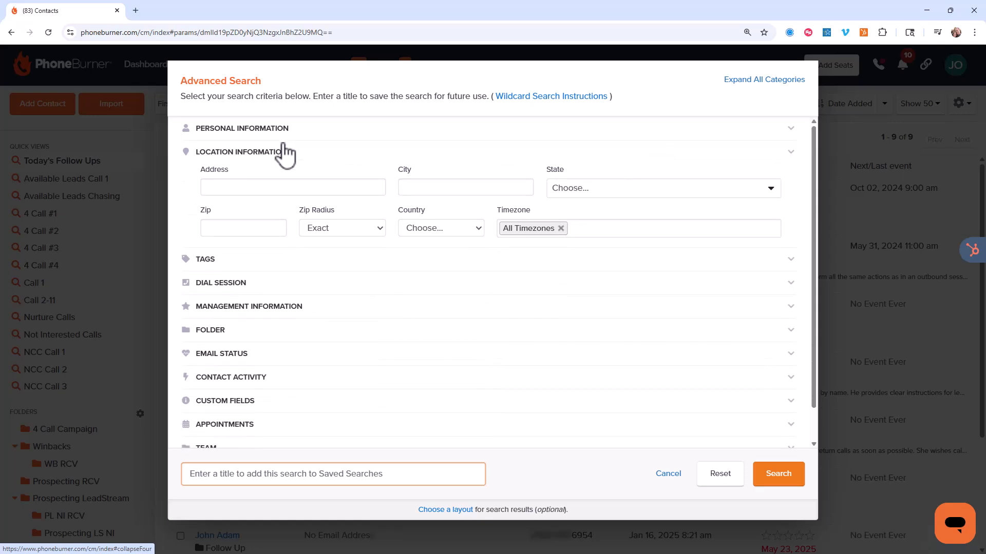
left_click(280, 153)
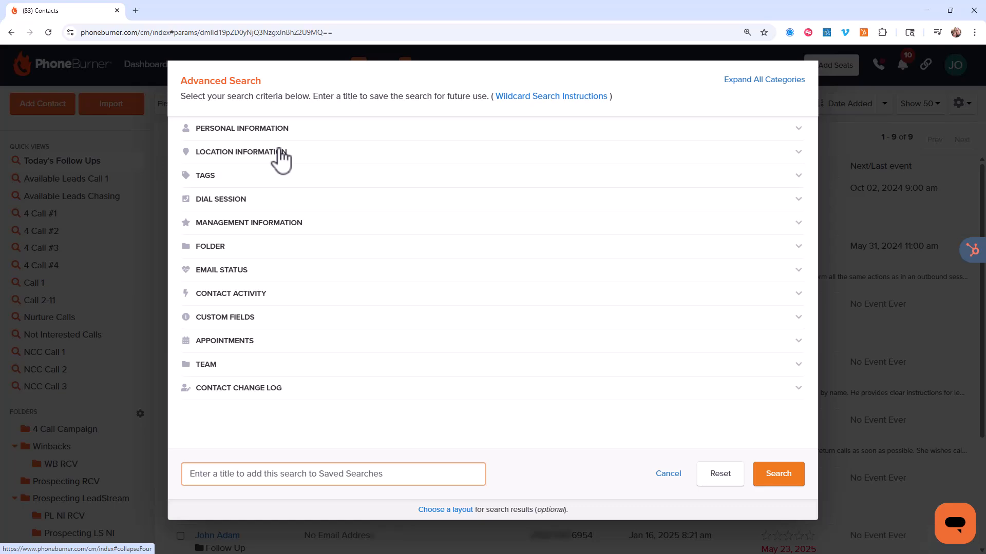
left_click(676, 472)
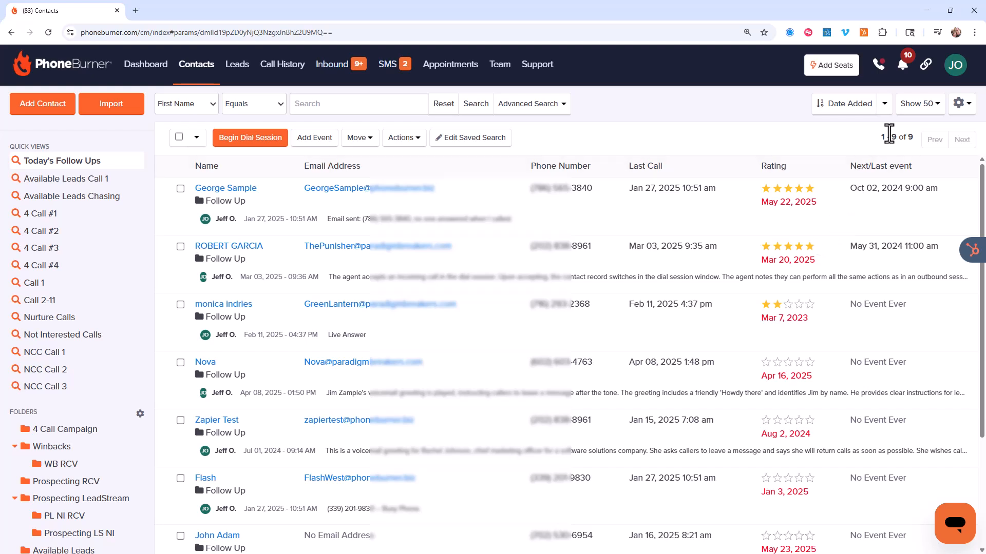
View the SmartSender resources and packs in the account's email settings.
left_click(956, 70)
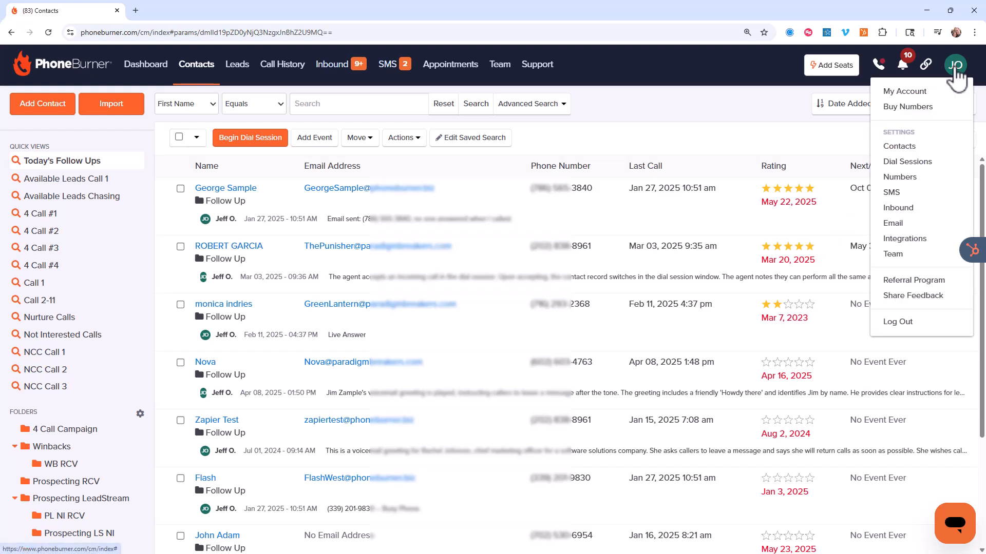
left_click(909, 225)
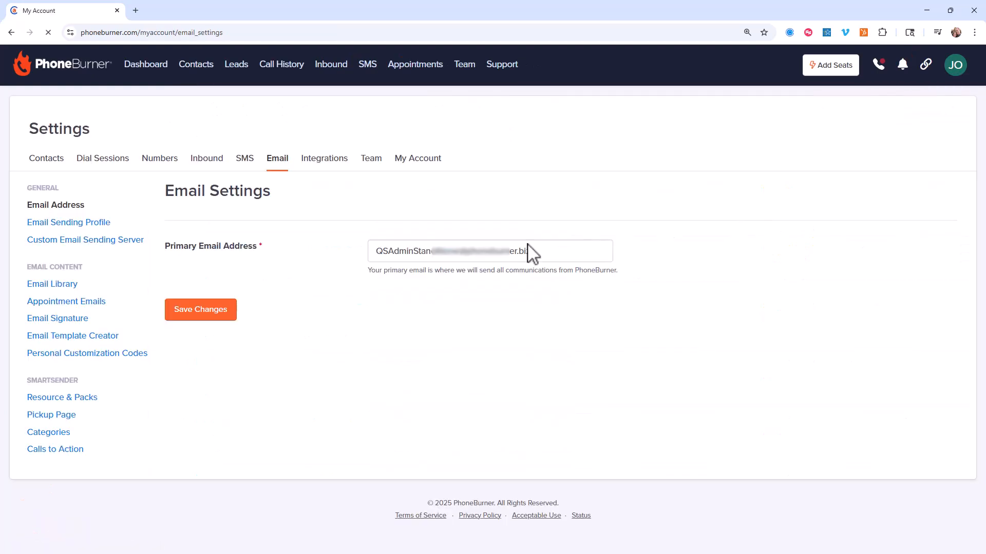
left_click(73, 401)
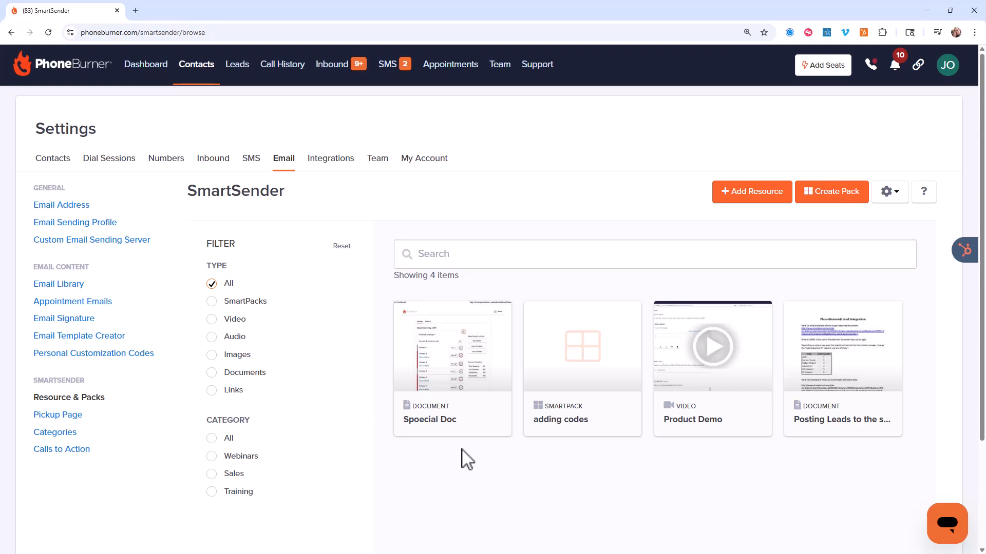
mouse_move(696, 375)
Start an Advanced Search on the contacts, collapse Personal and Location Information, and expand Contact Activity to review its activity options.
left_click(204, 70)
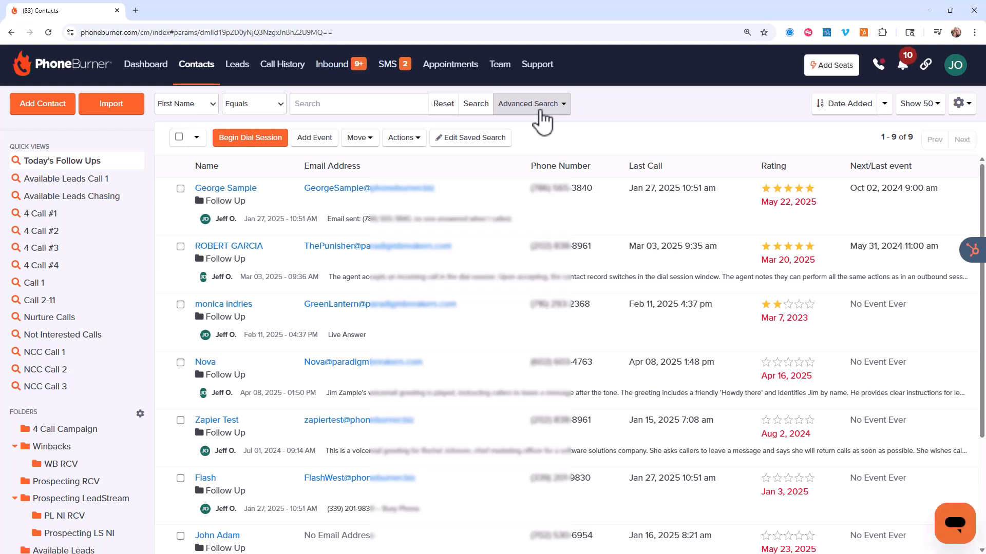
left_click(541, 121)
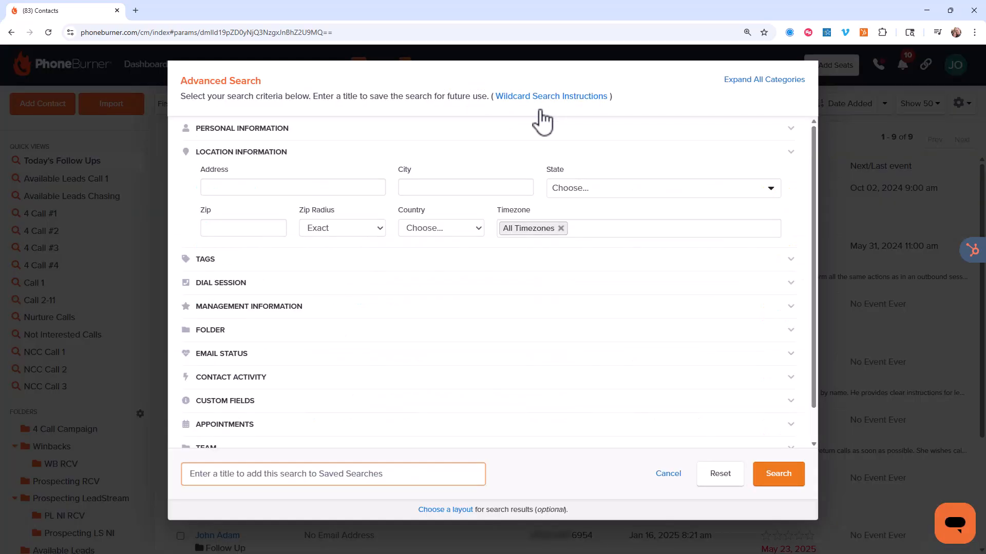
left_click(280, 129)
left_click(264, 153)
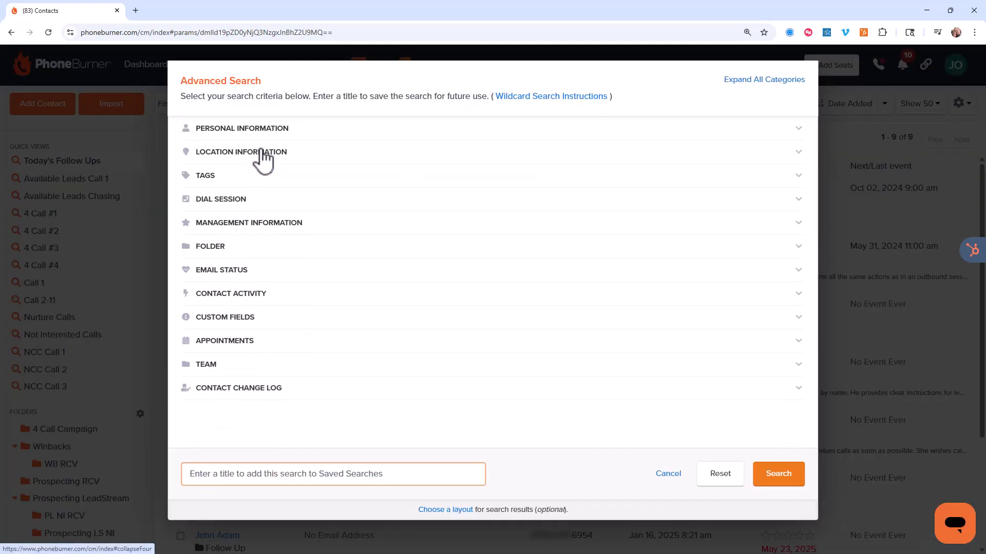
left_click(228, 293)
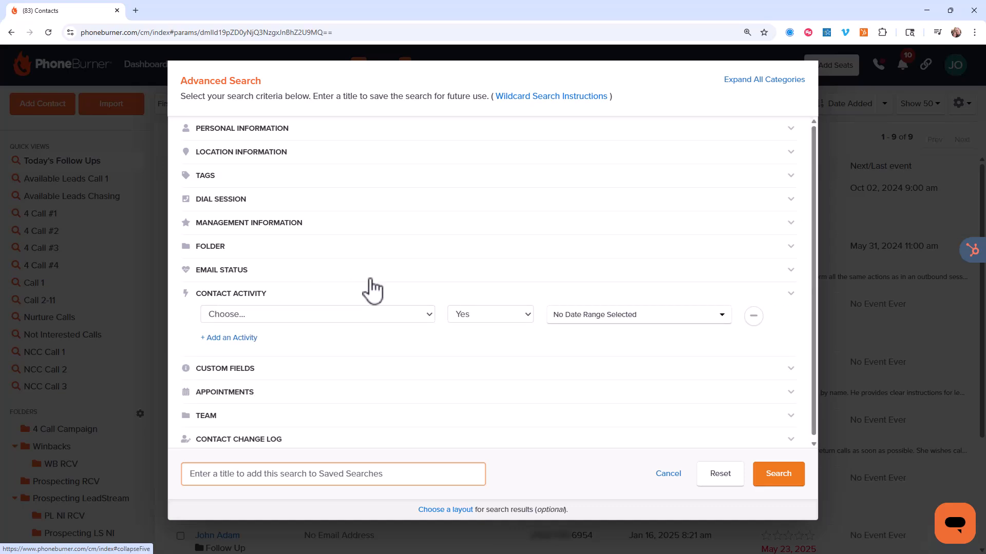
left_click(387, 317)
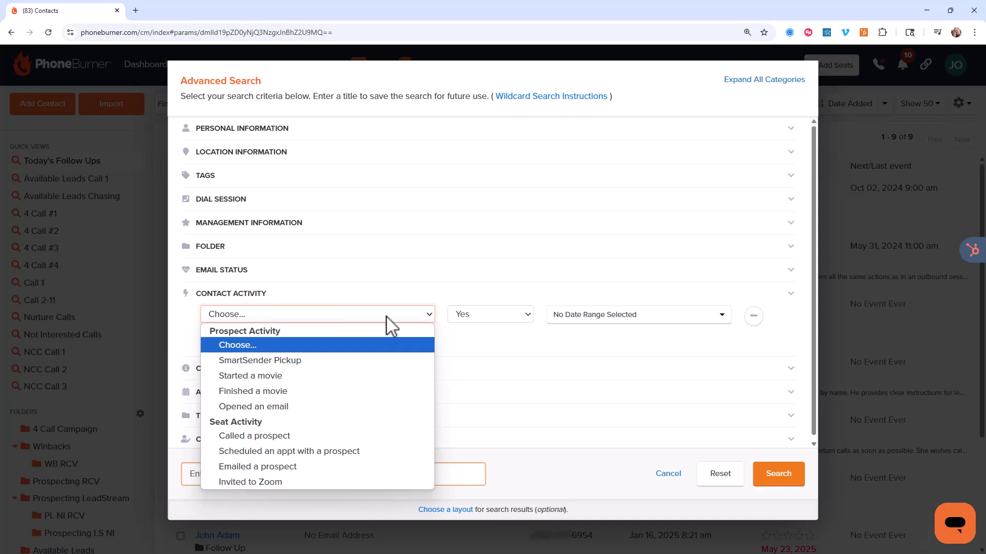
left_click(386, 316)
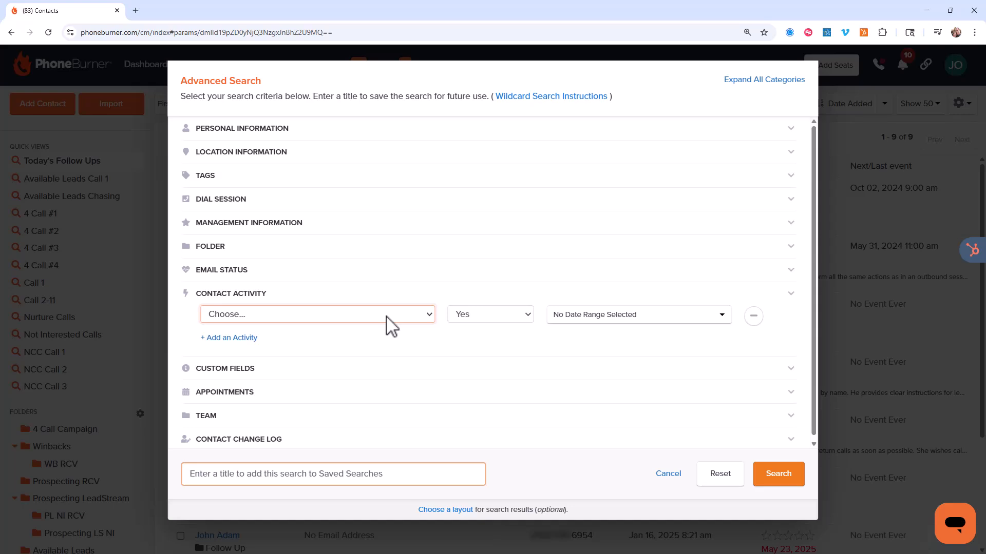
Limit the search's included folders to Leads and Contacts.
left_click(243, 253)
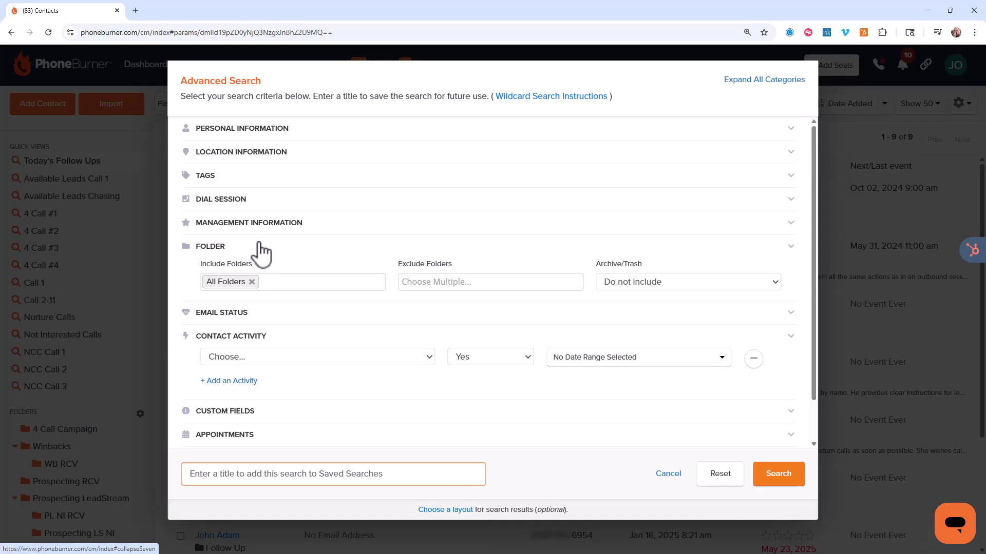
left_click(293, 286)
scroll(291, 318, "down", 2)
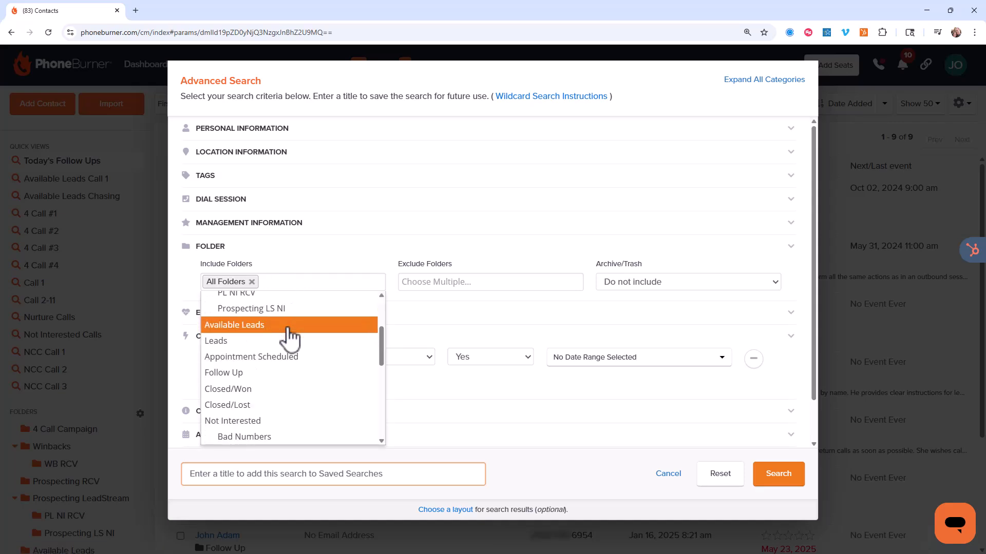
left_click(265, 343)
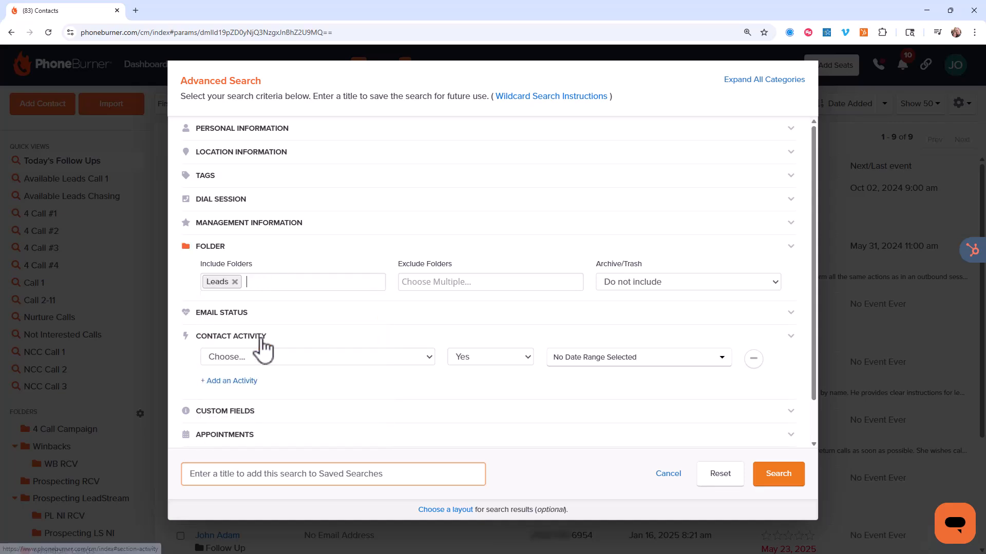
left_click(289, 285)
scroll(314, 368, "down", 5)
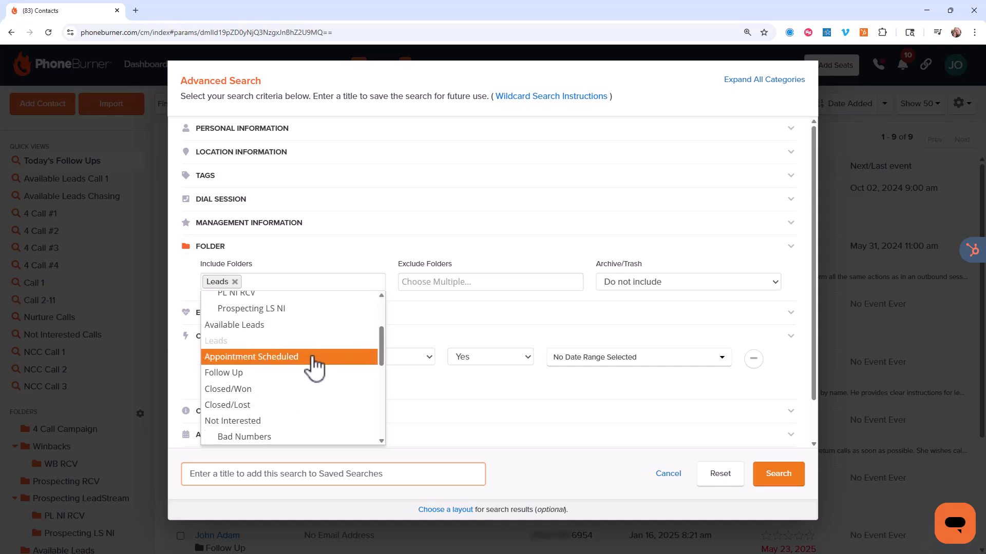
left_click(281, 399)
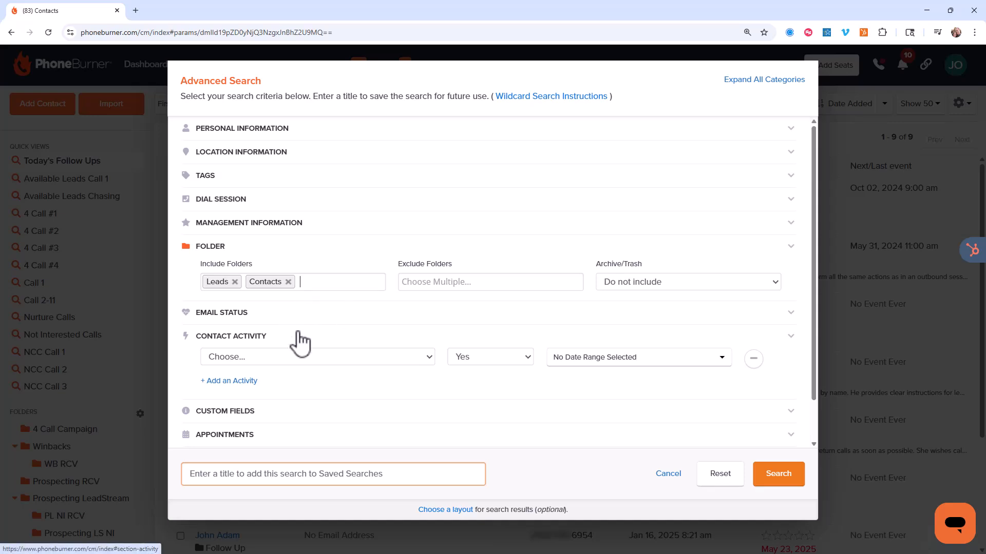
Filter contact activity to prospects who started a movie exactly 1 day ago.
left_click(262, 357)
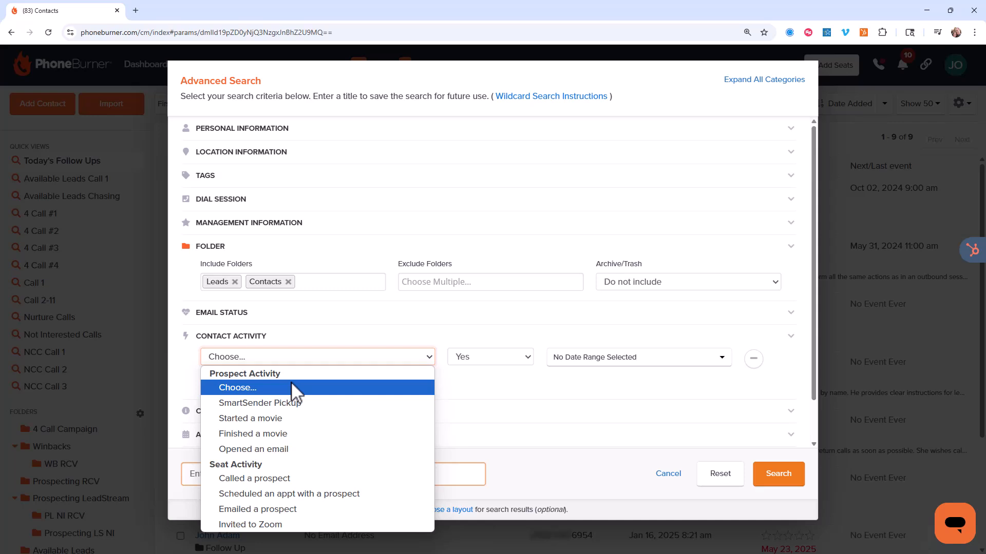
left_click(287, 419)
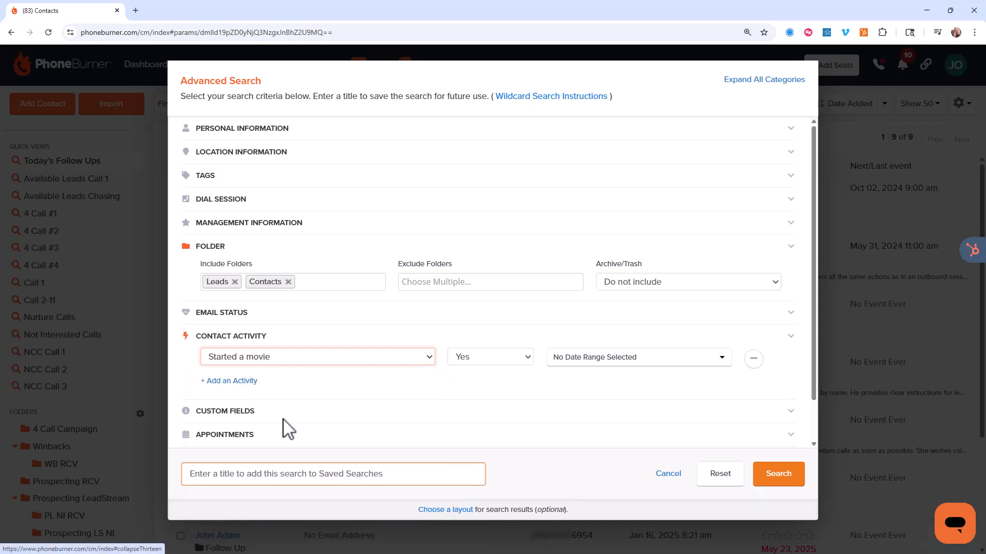
left_click(571, 365)
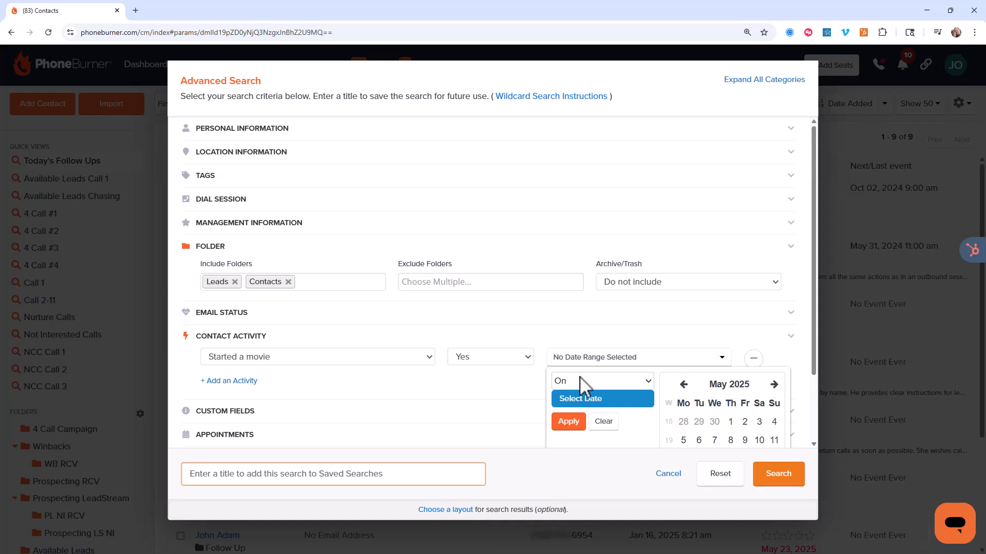
left_click(580, 379)
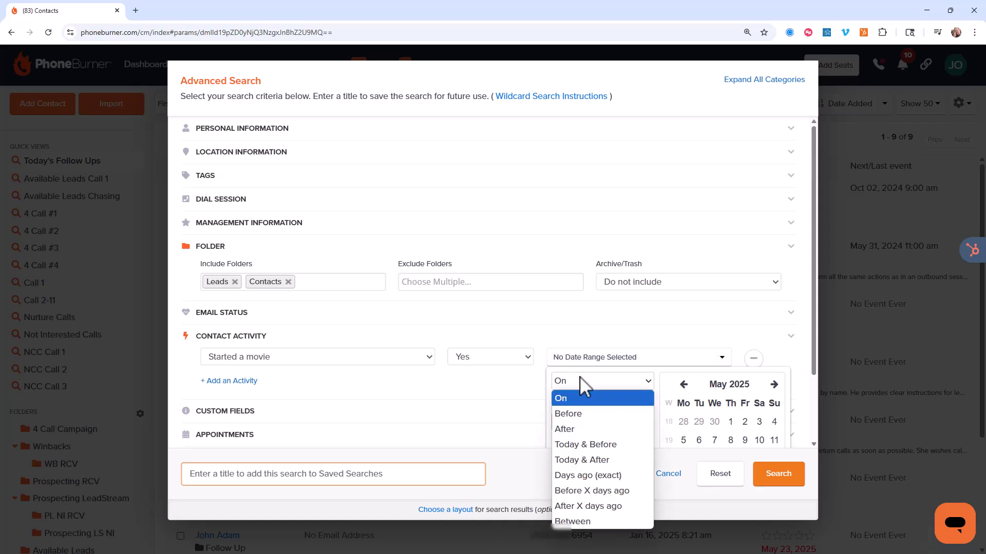
left_click(570, 475)
left_click(567, 412)
type("1")
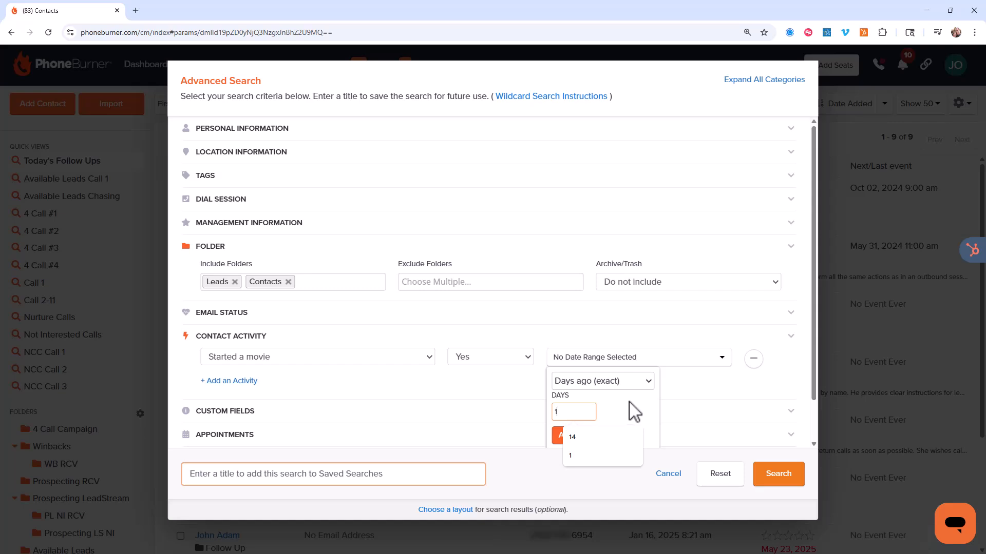
left_click(556, 440)
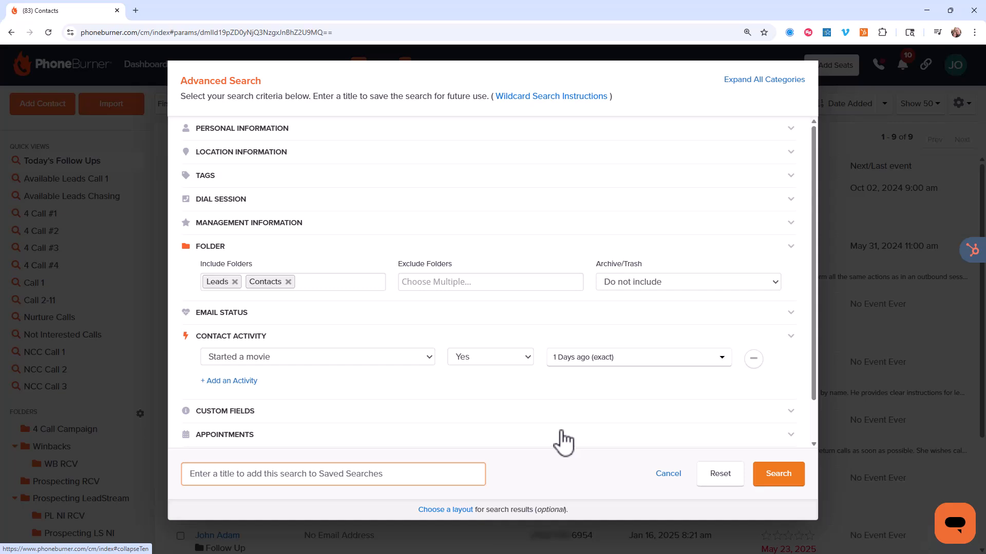
Title the search "Video Started" so it is added to Saved Searches, and run it.
left_click(348, 475)
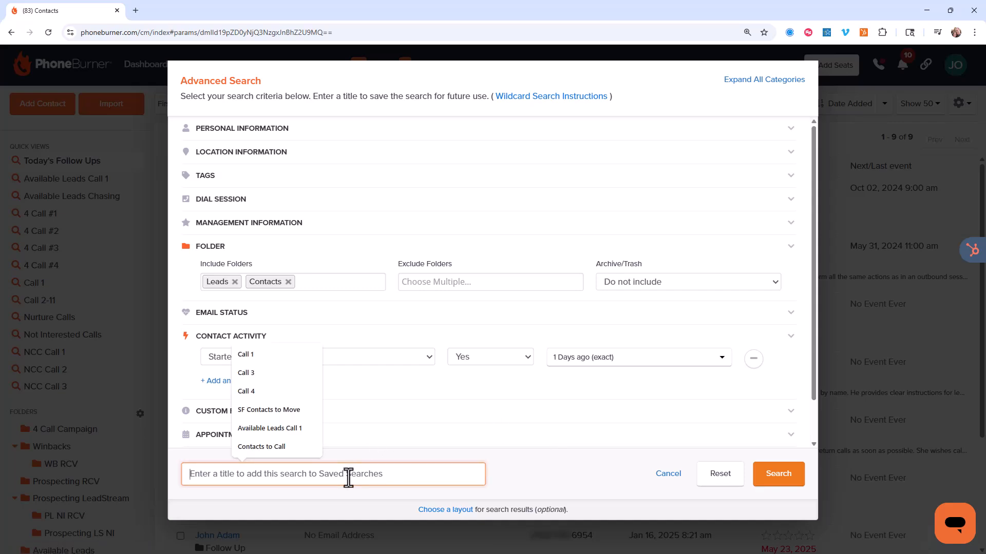
type("Video")
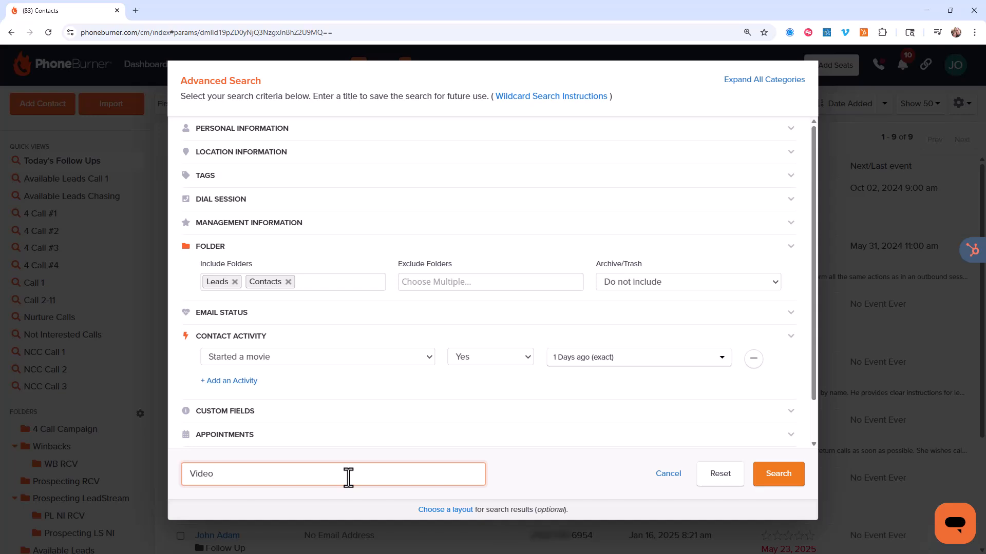
type(" Started")
left_click(776, 480)
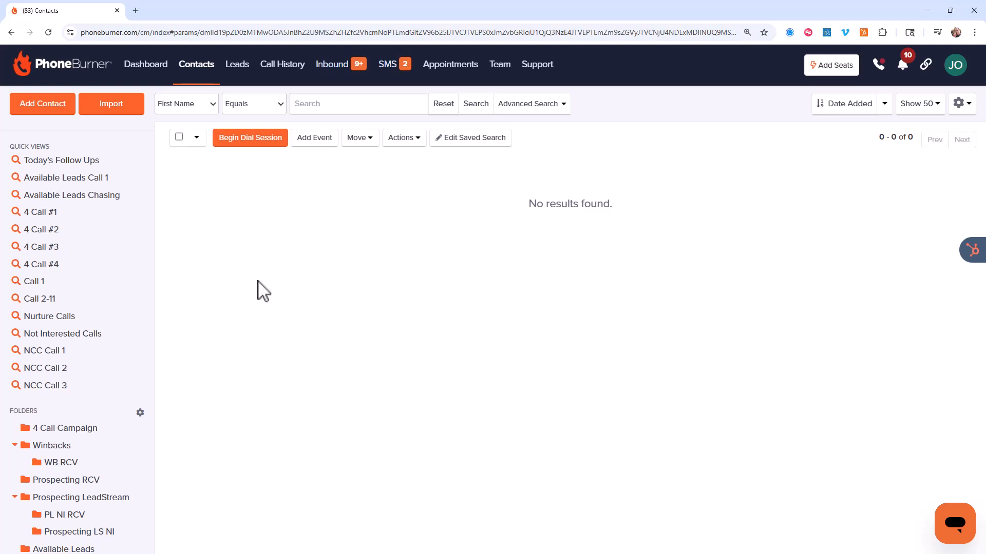
Start another Advanced Search and open the list of contact activity types.
left_click(526, 105)
scroll(396, 342, "down", 1)
scroll(396, 341, "up", 2)
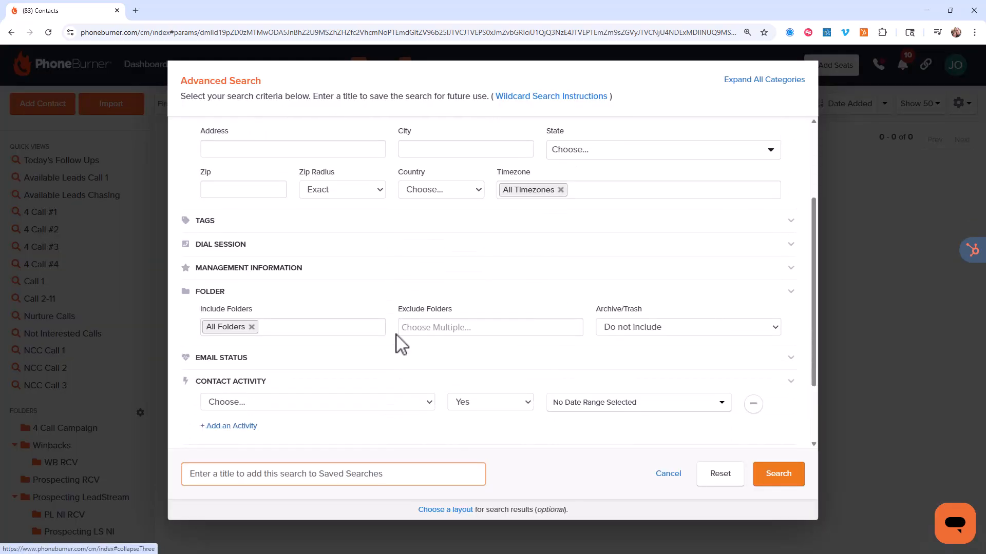
scroll(390, 349, "down", 3)
left_click(344, 315)
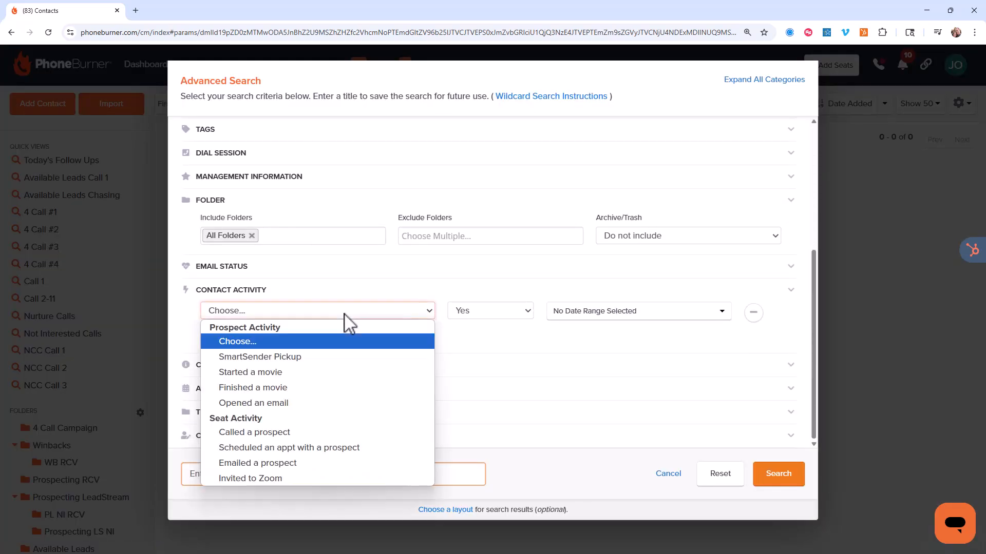